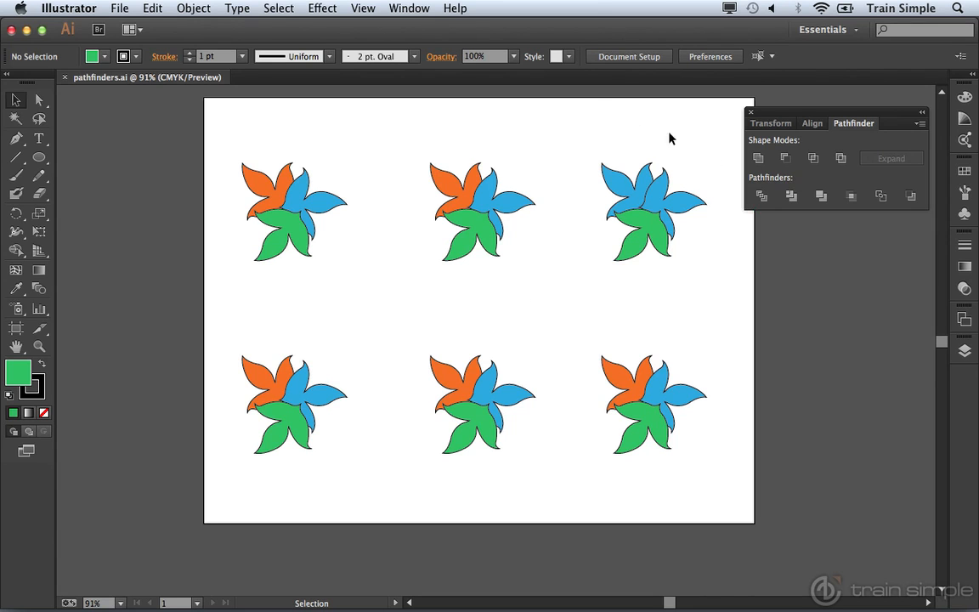
left_click(412, 9)
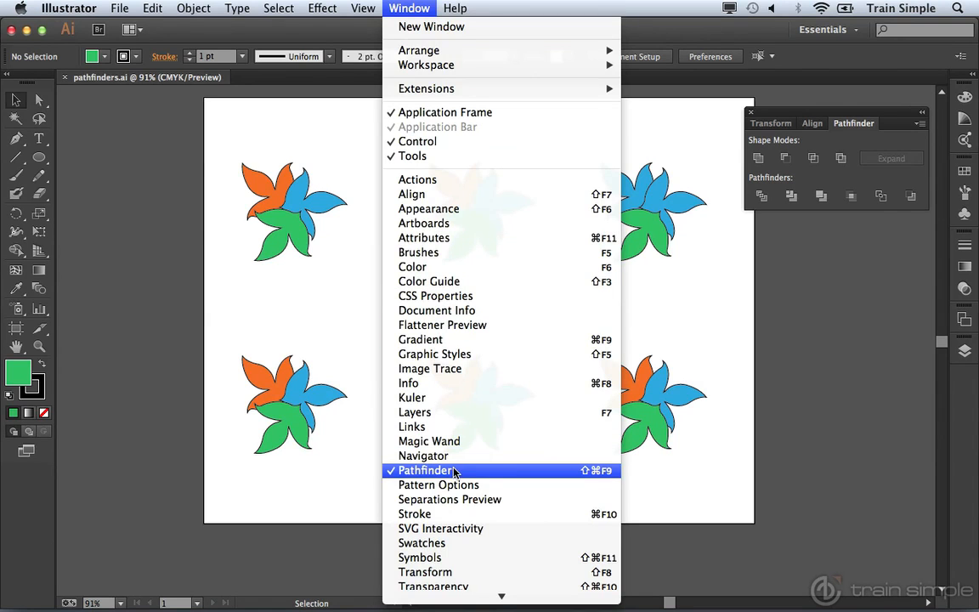
left_click(814, 409)
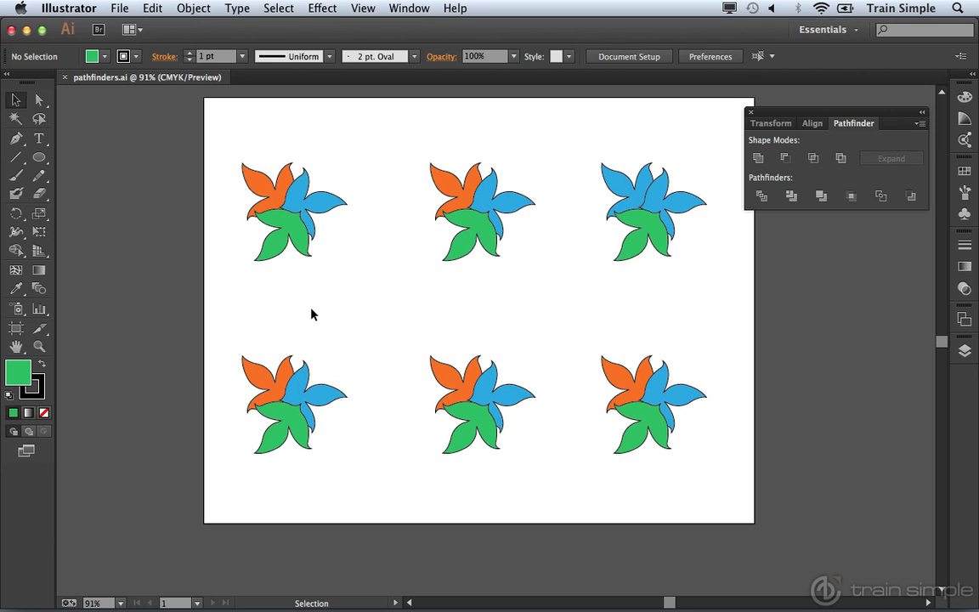
Divide the overlapping petal groups of the first flower with the Pathfinder Divide operation.
left_click(274, 201)
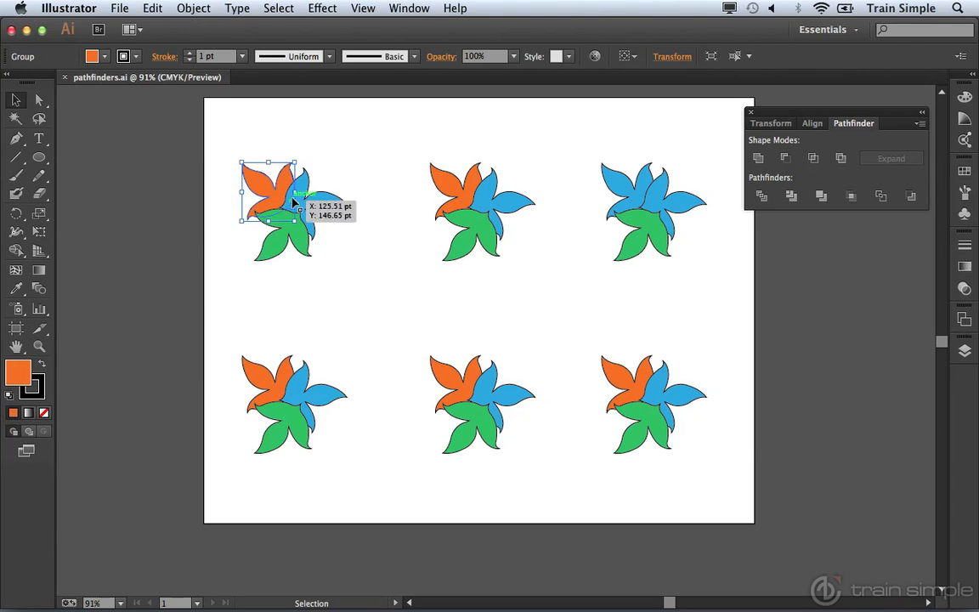
left_click(308, 203)
left_click(268, 223)
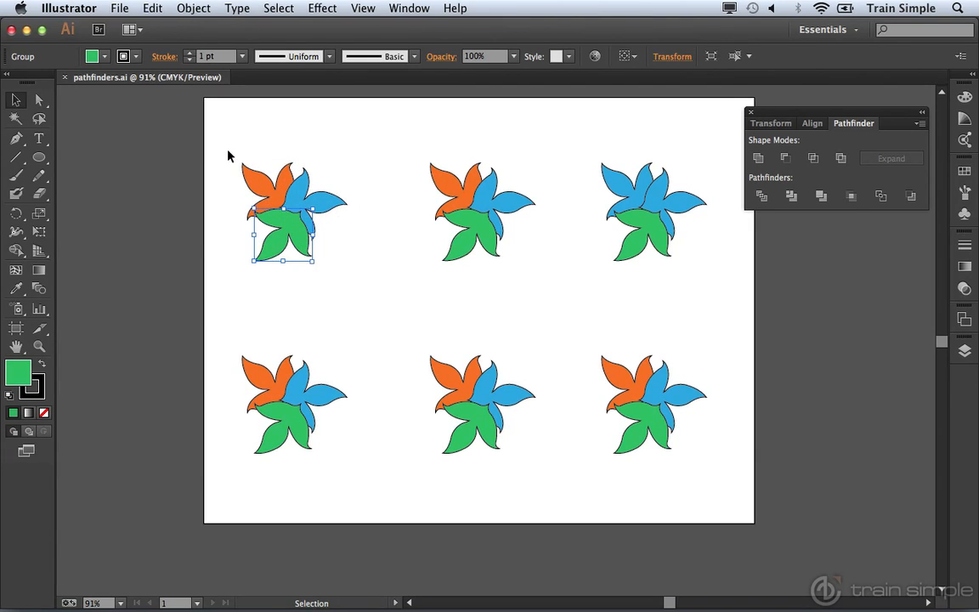
left_click_drag(219, 153, 346, 284)
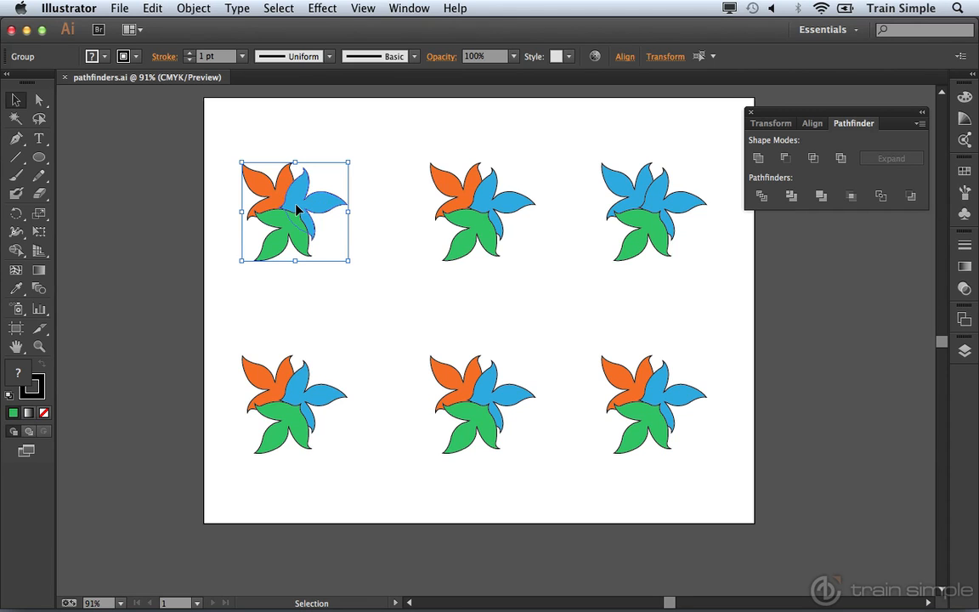
left_click(764, 198)
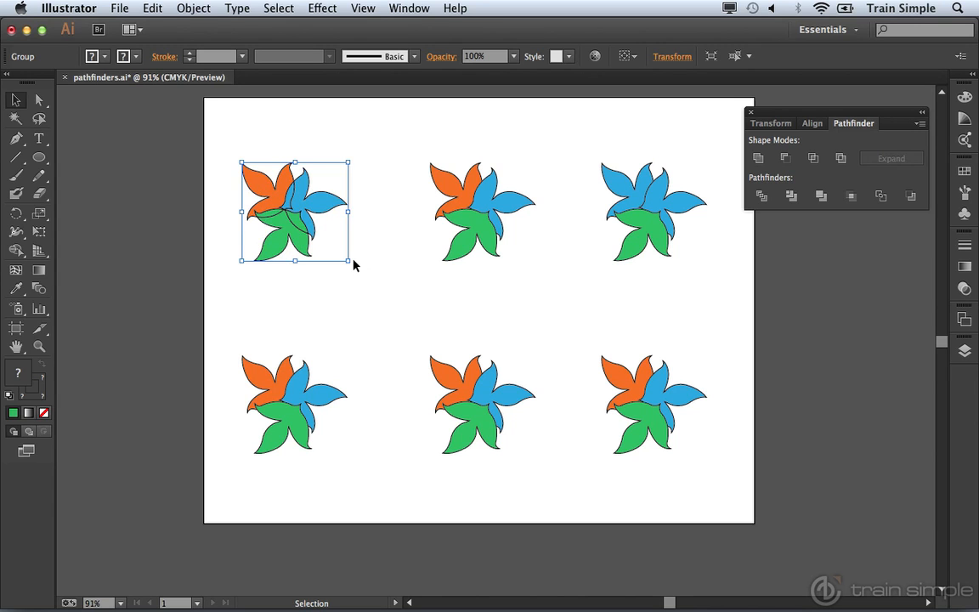
Select the second flower and apply the Pathfinder Trim operation to it.
left_click_drag(403, 146, 536, 283)
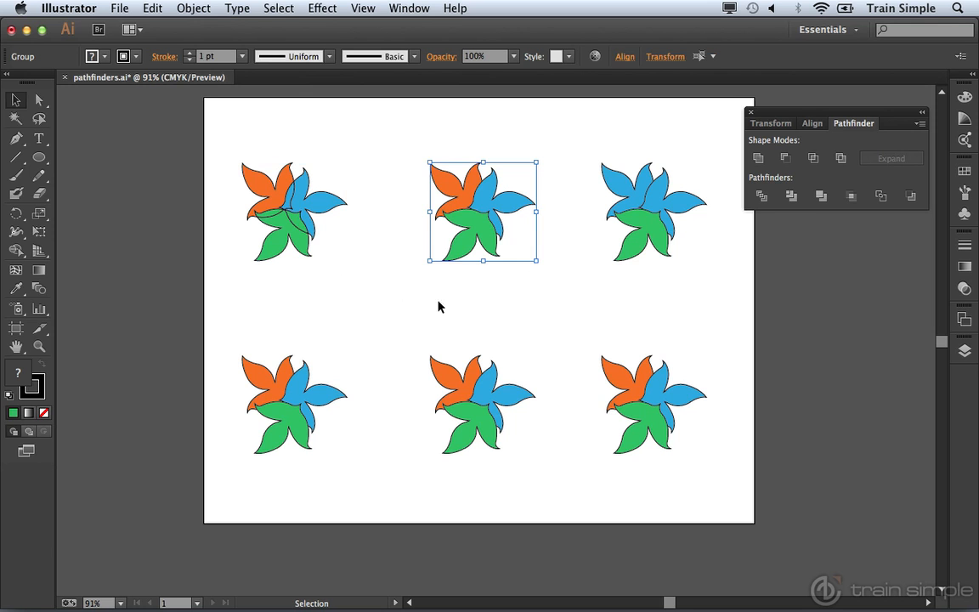
left_click_drag(476, 238, 504, 206)
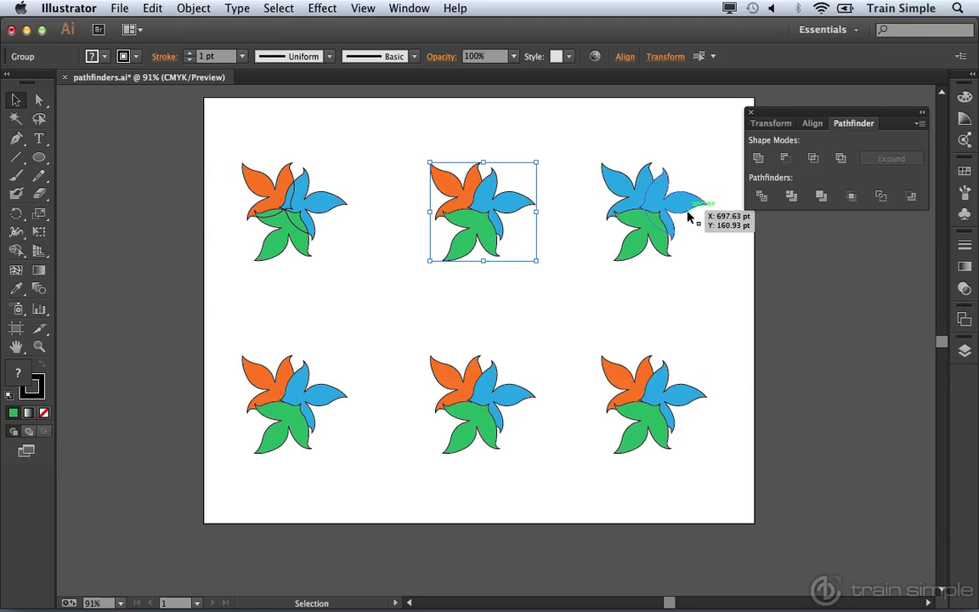
left_click(788, 201)
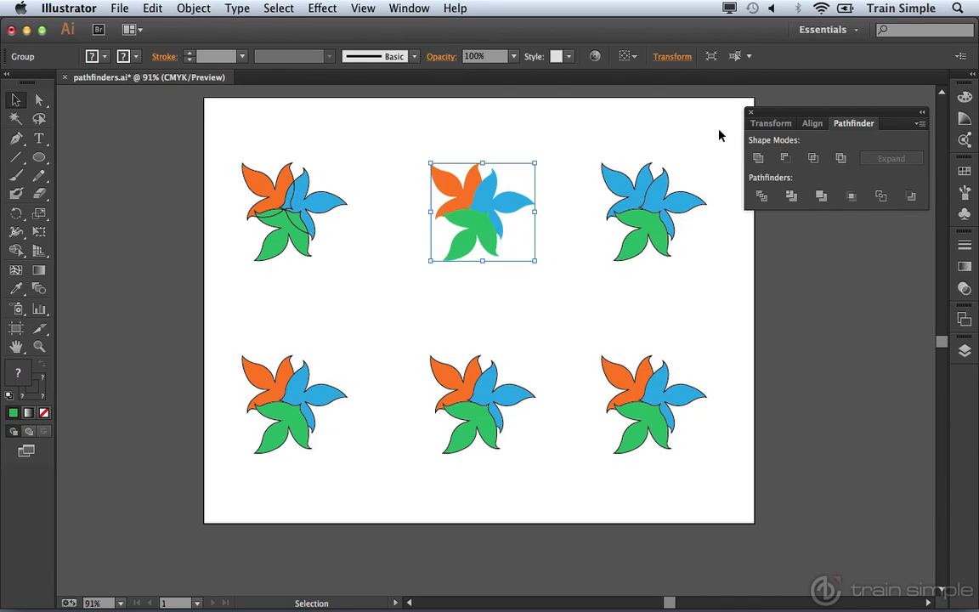
Select the third flower and merge its same-coloured shapes with the Pathfinder Merge operation.
left_click_drag(578, 146, 721, 283)
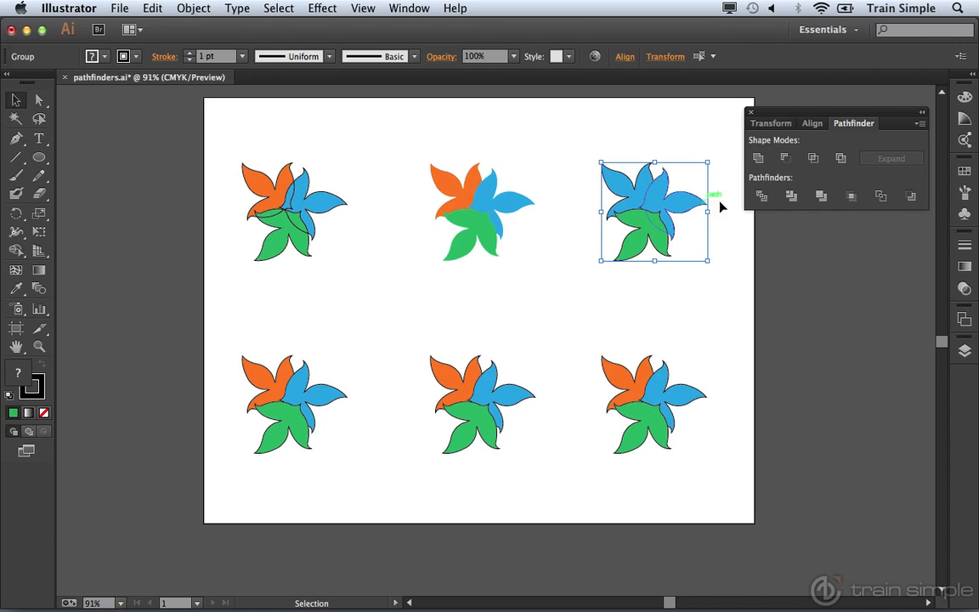
left_click(821, 196)
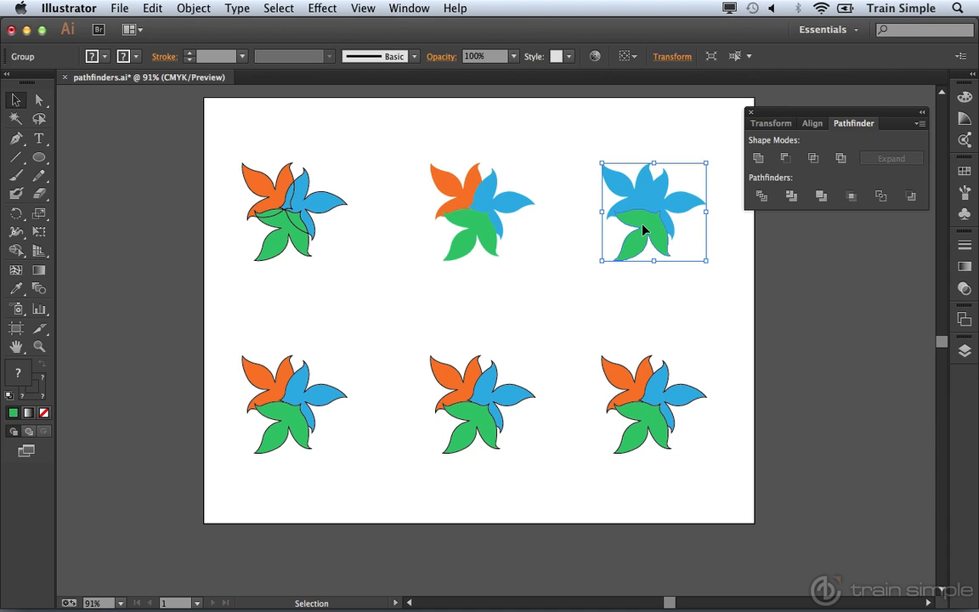
Draw a rectangle with no fill over the centre of the fourth flower.
left_click_drag(217, 332, 345, 478)
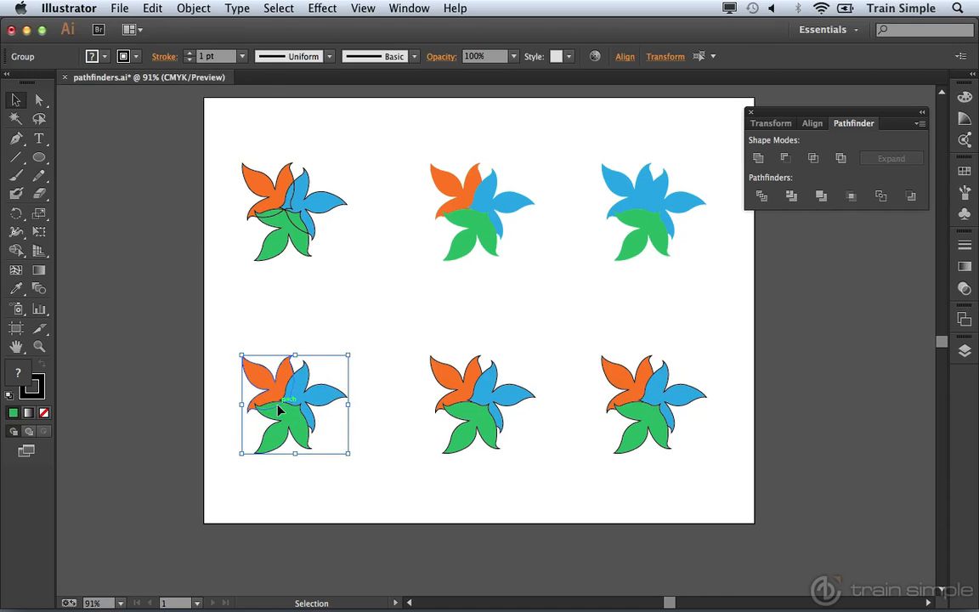
left_click(258, 317)
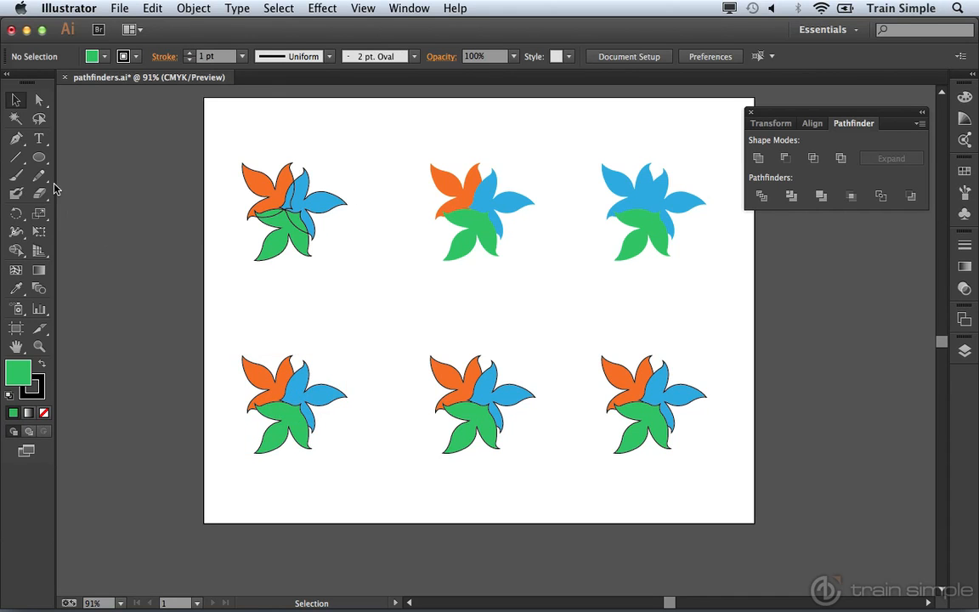
left_click(39, 159)
left_click_drag(40, 160, 72, 150)
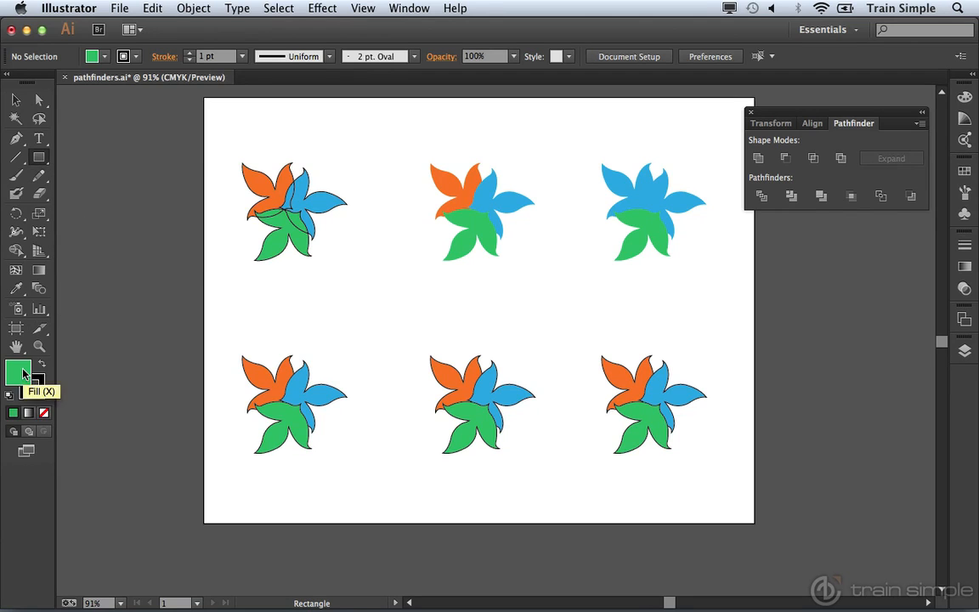
left_click(44, 414)
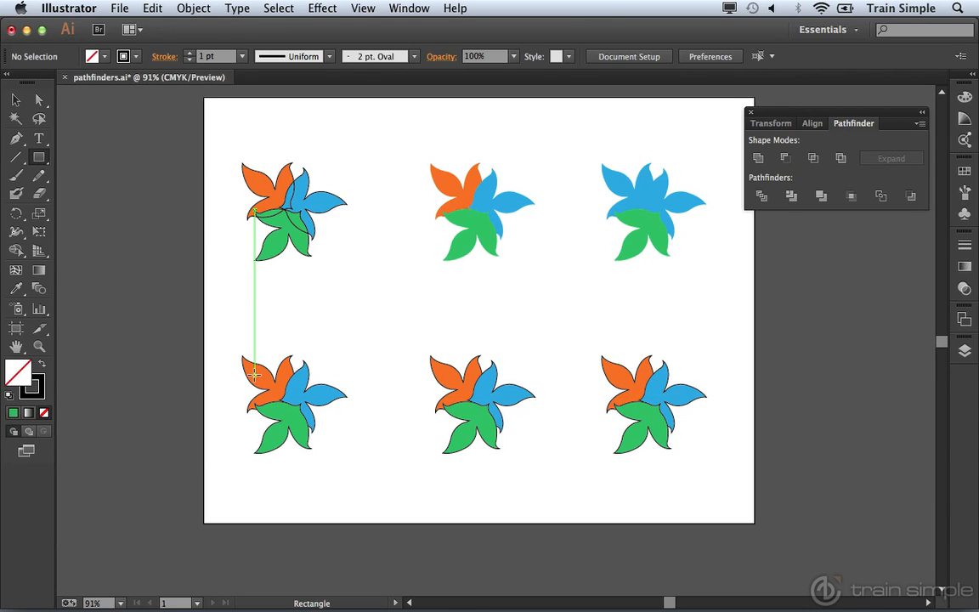
left_click_drag(253, 369, 315, 439)
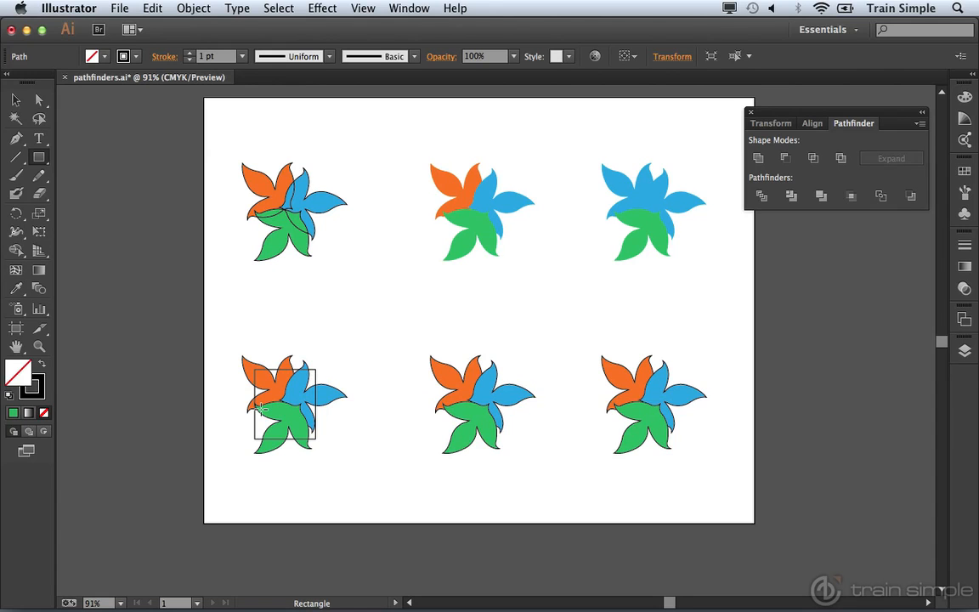
Bring the rectangle to the front of the stacking order.
key("v")
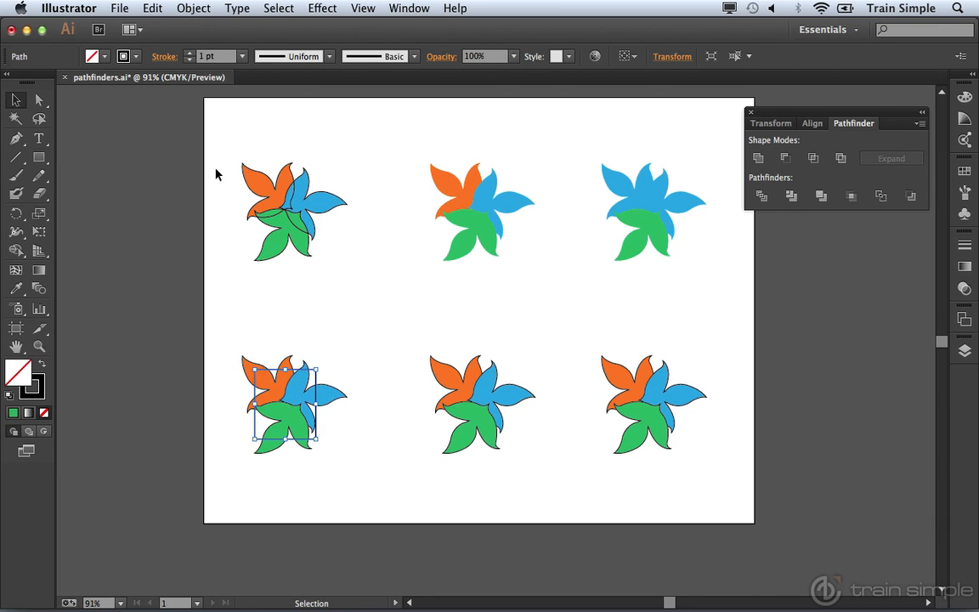
left_click(194, 8)
mouse_move(184, 41)
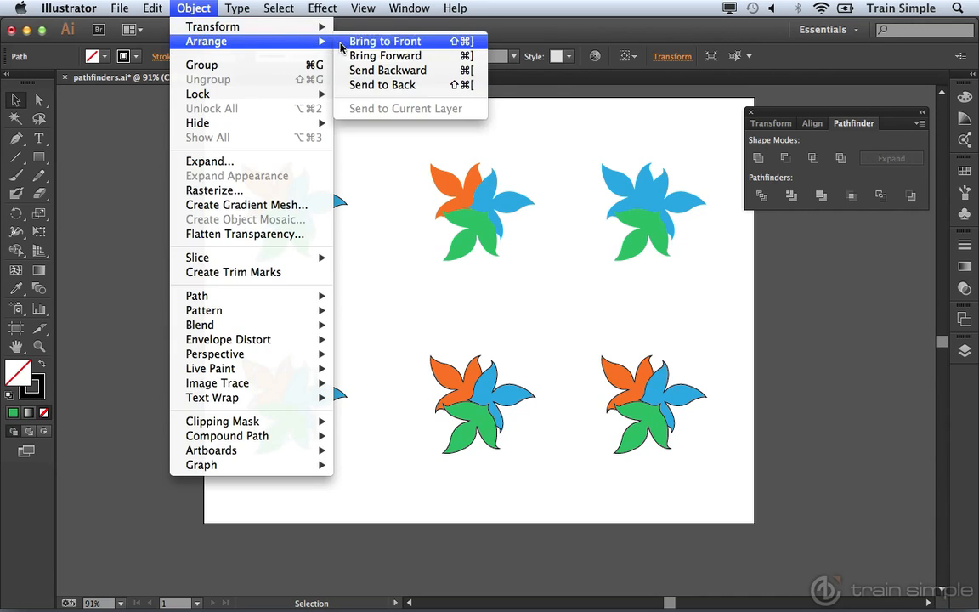
left_click(385, 40)
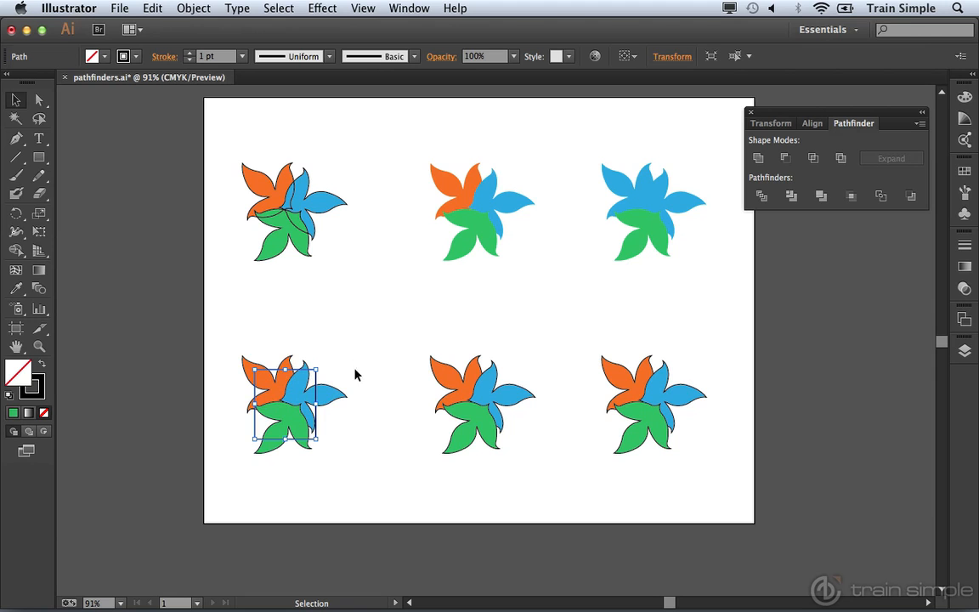
Select the fourth flower together with the rectangle and crop the flower to the rectangle.
left_click_drag(216, 338, 363, 475)
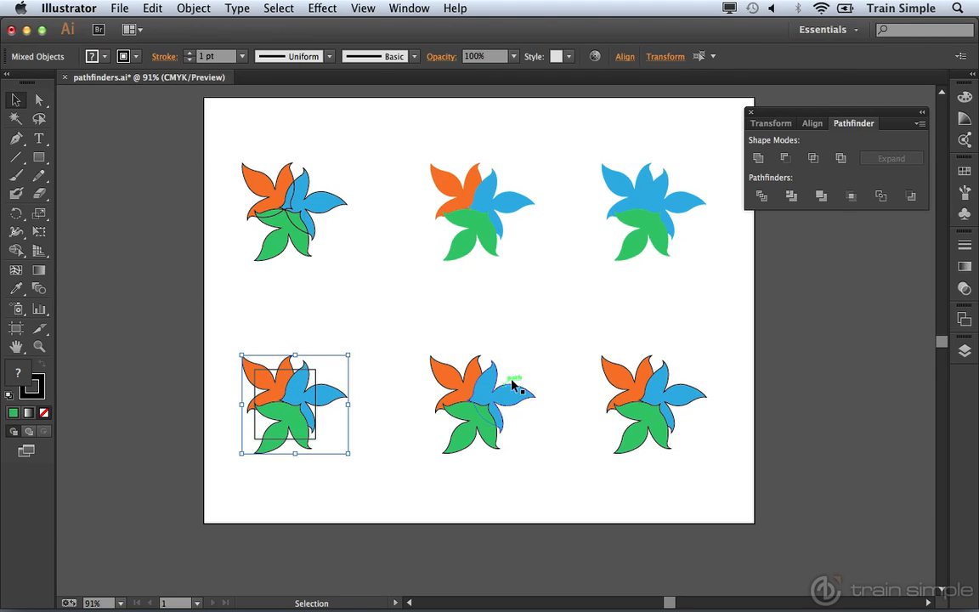
left_click(850, 196)
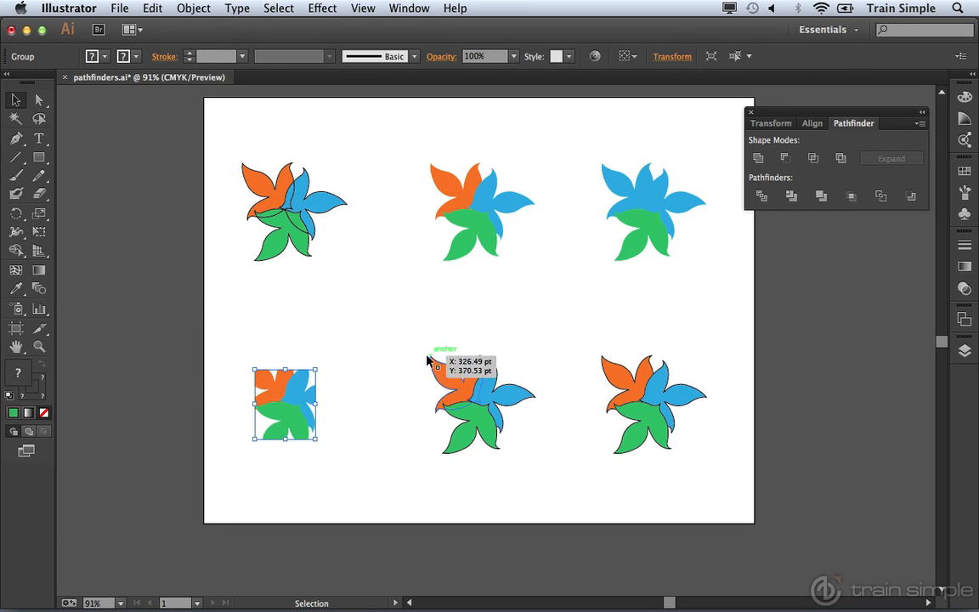
Select the fifth flower and apply the Pathfinder Outline operation to it.
left_click_drag(415, 343, 544, 468)
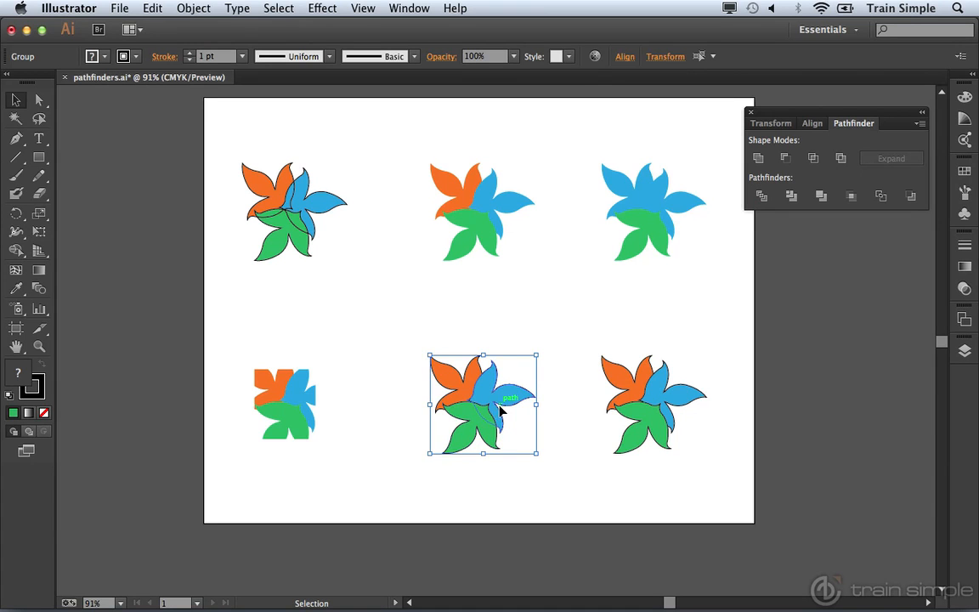
left_click(878, 199)
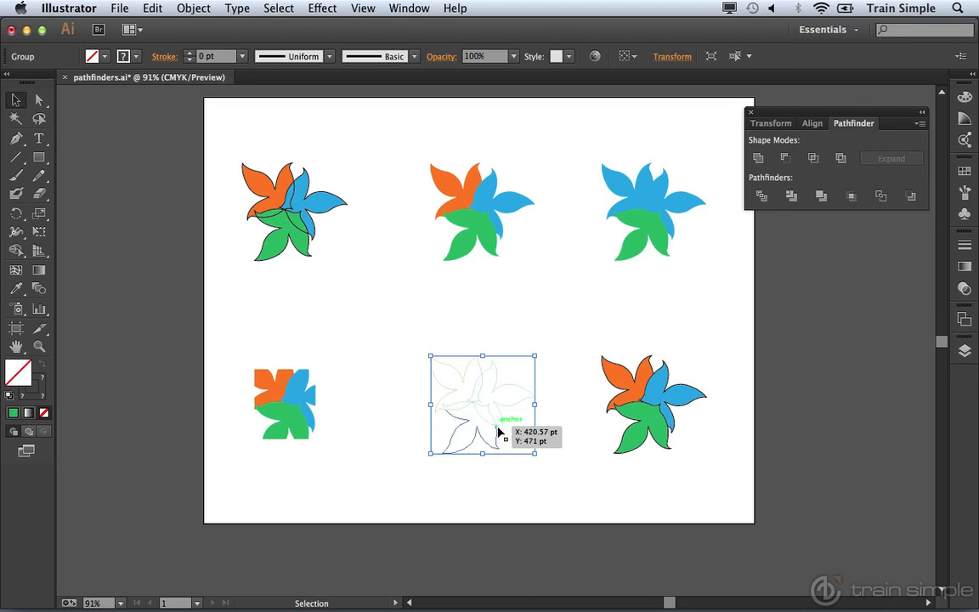
Set the stroke weight of the outlined fifth flower to 3 pt.
left_click(44, 389)
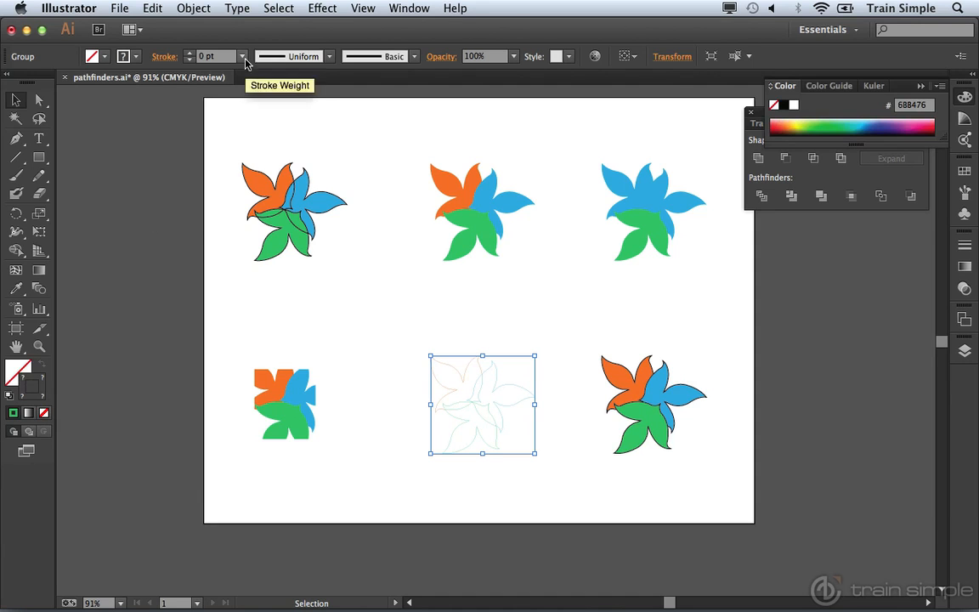
left_click(243, 56)
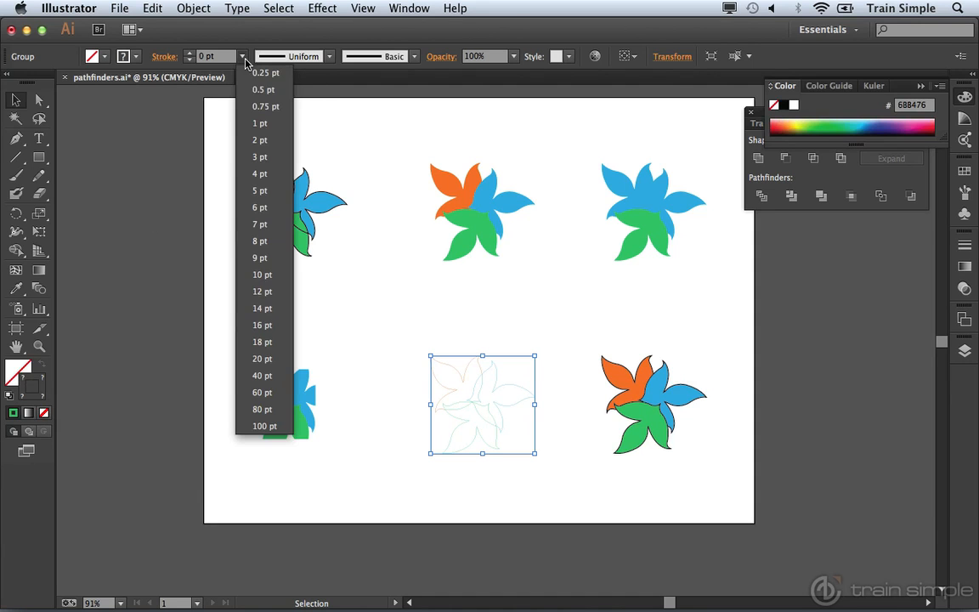
left_click(262, 158)
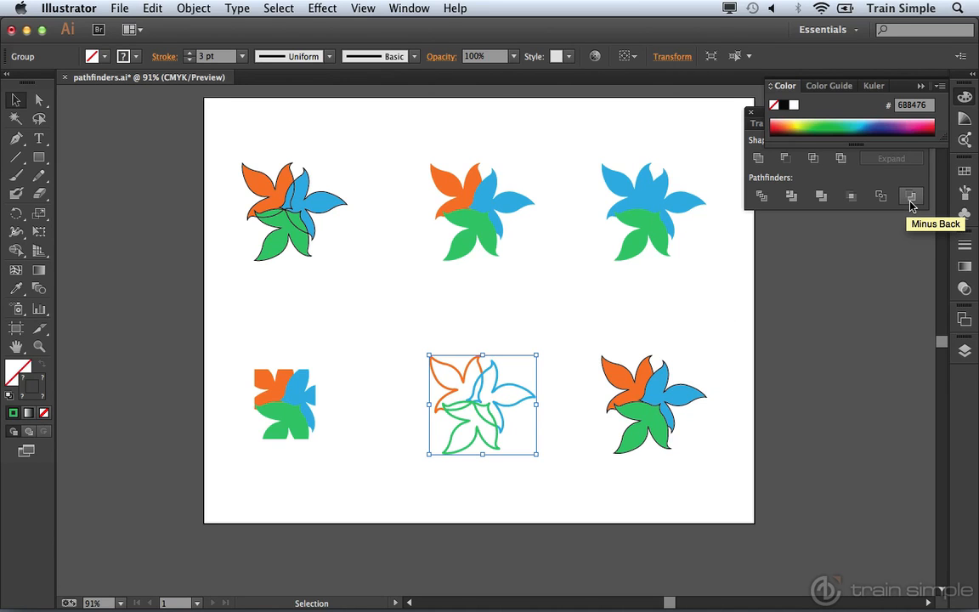
left_click(963, 99)
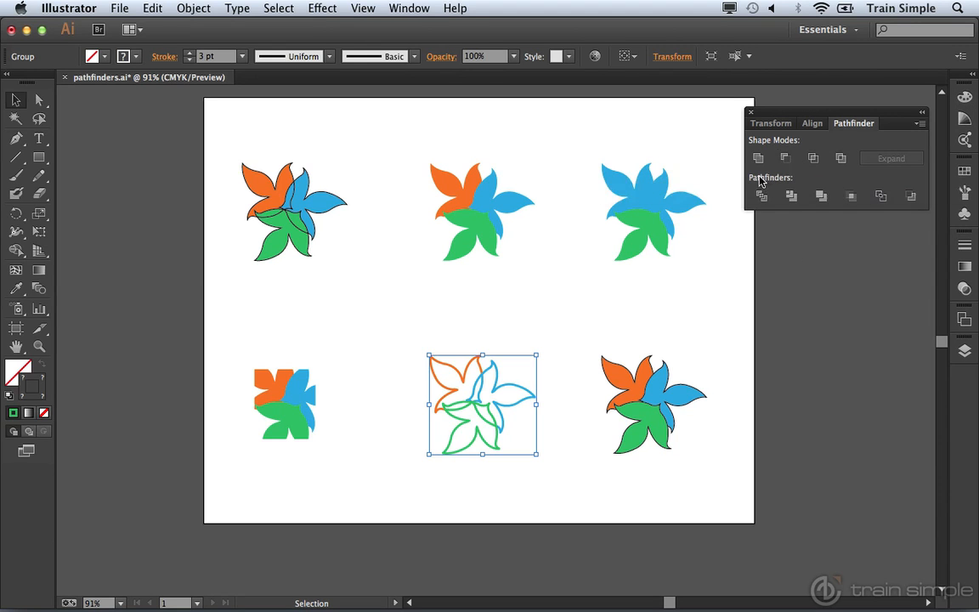
Draw two overlapping circles with default white fill and black stroke beside the artboard.
left_click(39, 157)
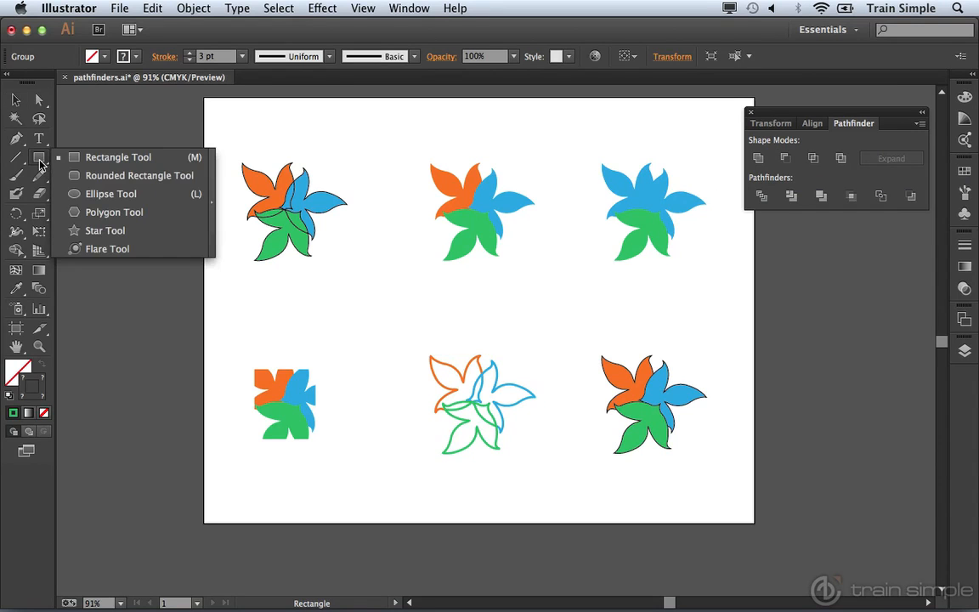
left_click(76, 194)
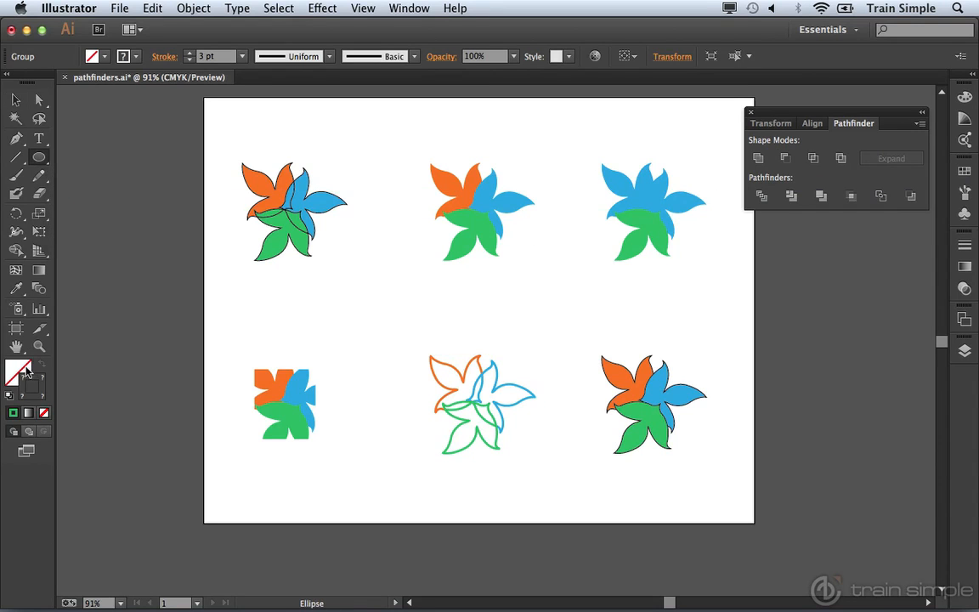
left_click(9, 394)
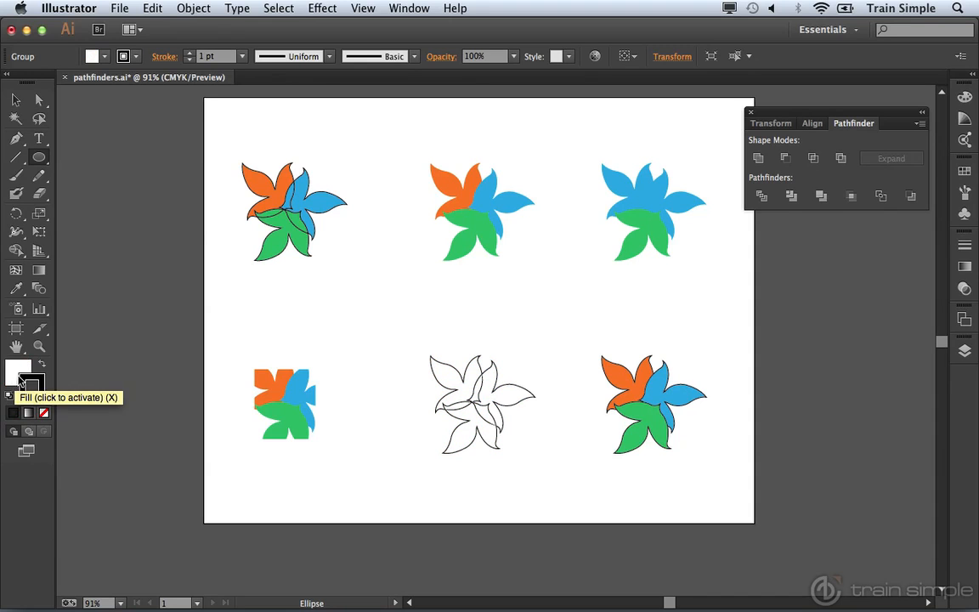
left_click_drag(93, 361, 143, 414)
left_click_drag(116, 340, 151, 385)
key("v")
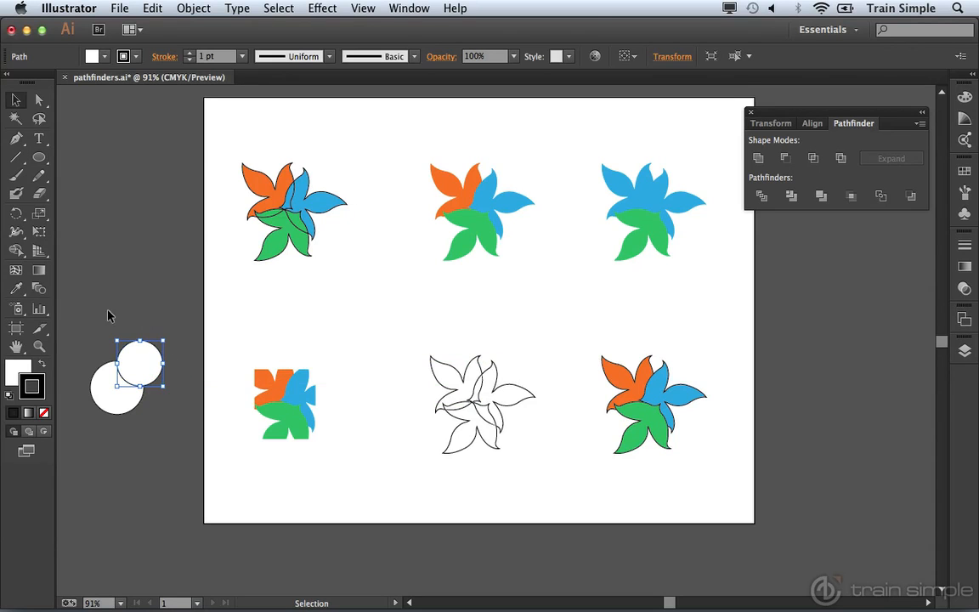
Try subtracting the front circle from the back circle with Minus Front, then undo it.
left_click_drag(77, 299, 176, 447)
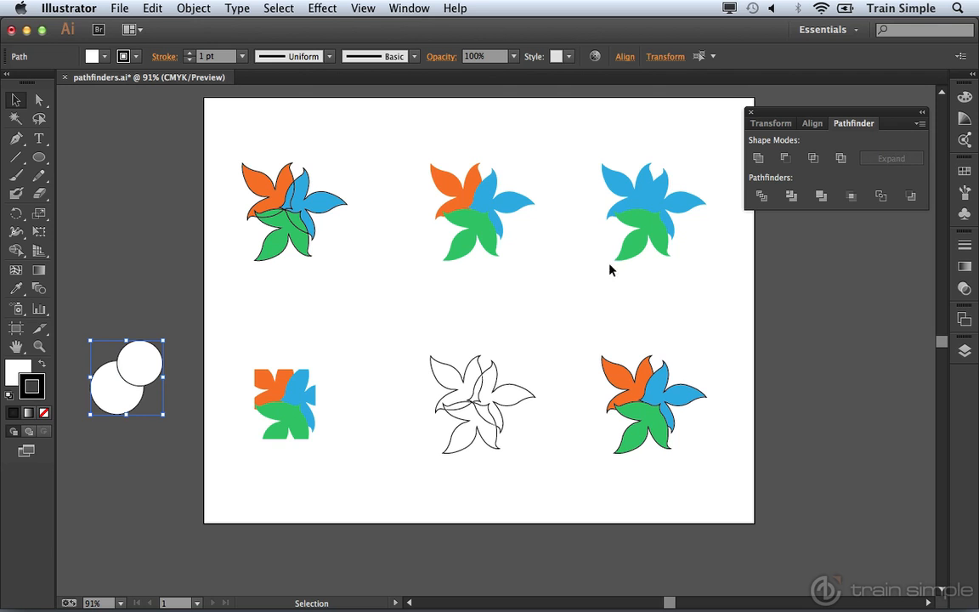
left_click(785, 159)
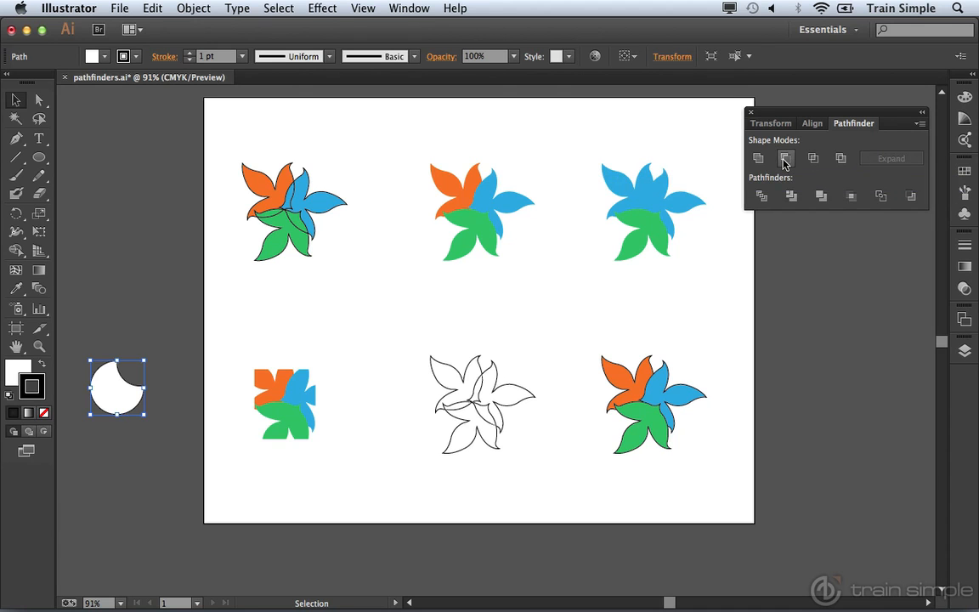
key("super+shift+a")
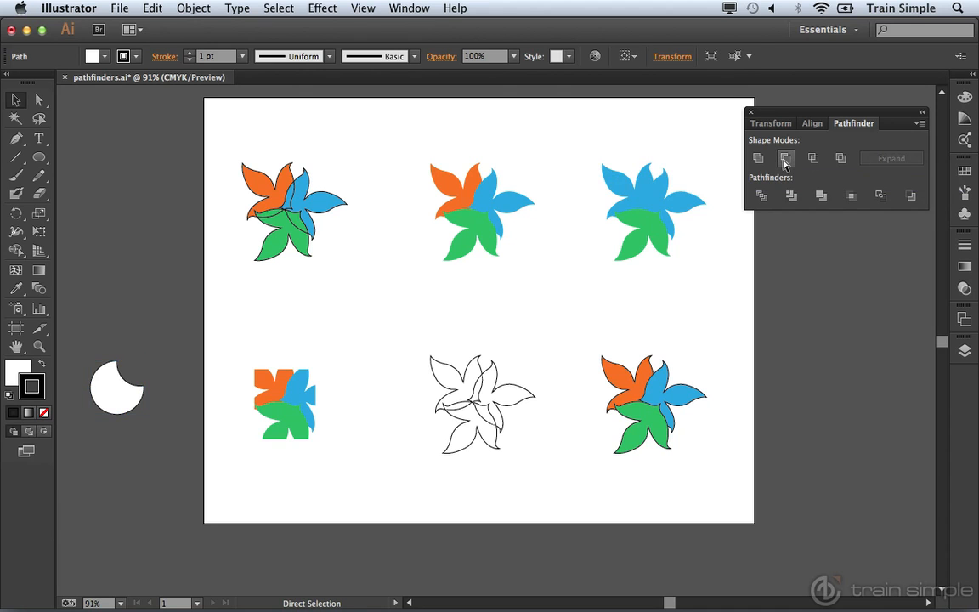
key("super+z")
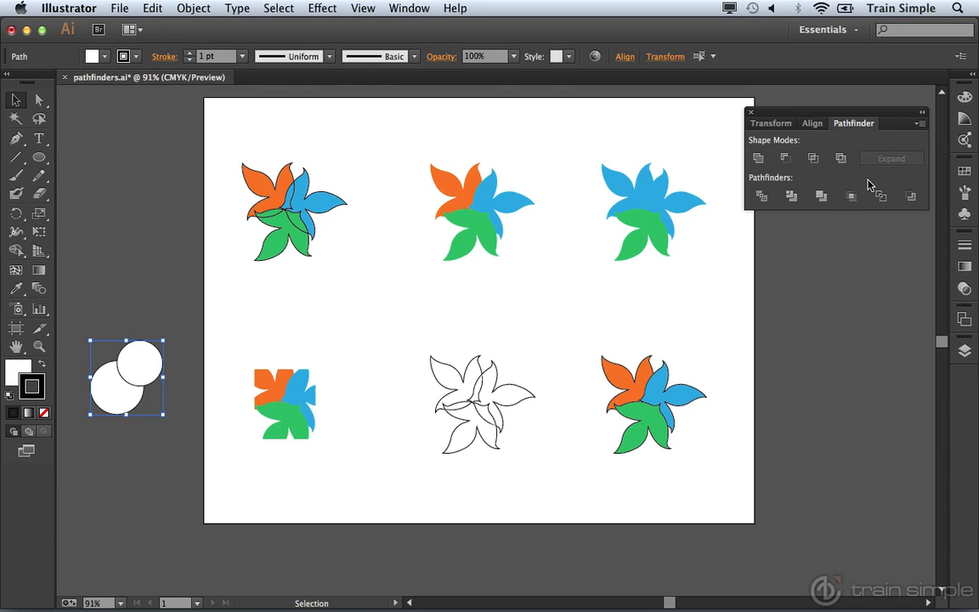
Apply Minus Back to the two overlapping circles.
left_click(907, 197)
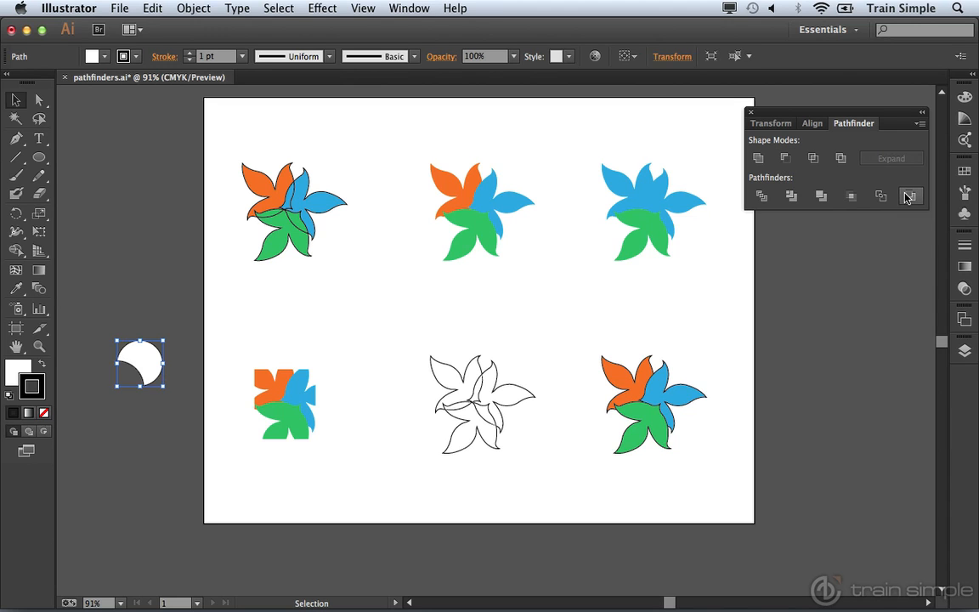